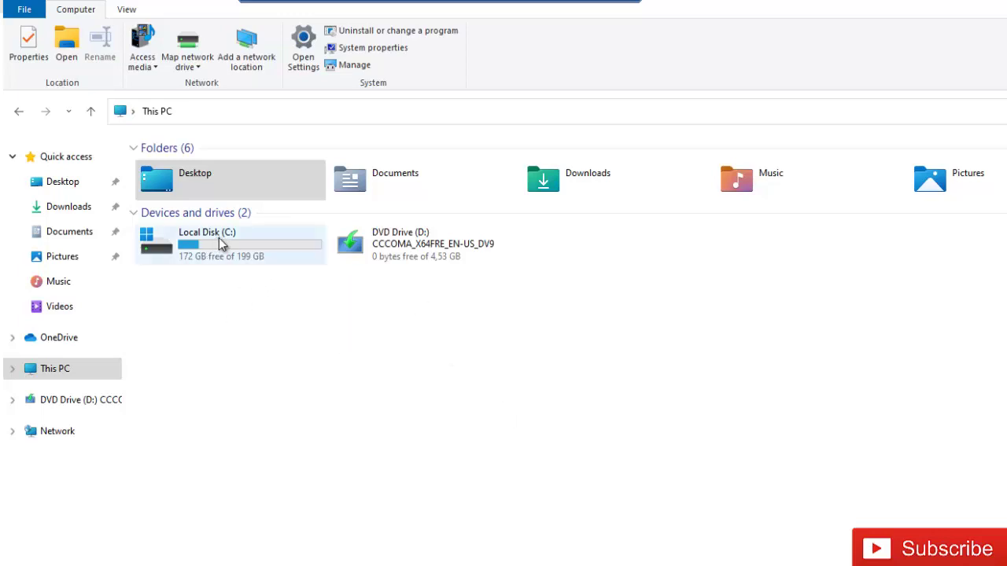
# - Turn on BitLocker for Local Disk (C:) from its shortcut menu
pyautogui.click(221, 245)
pyautogui.rightClick(221, 245)
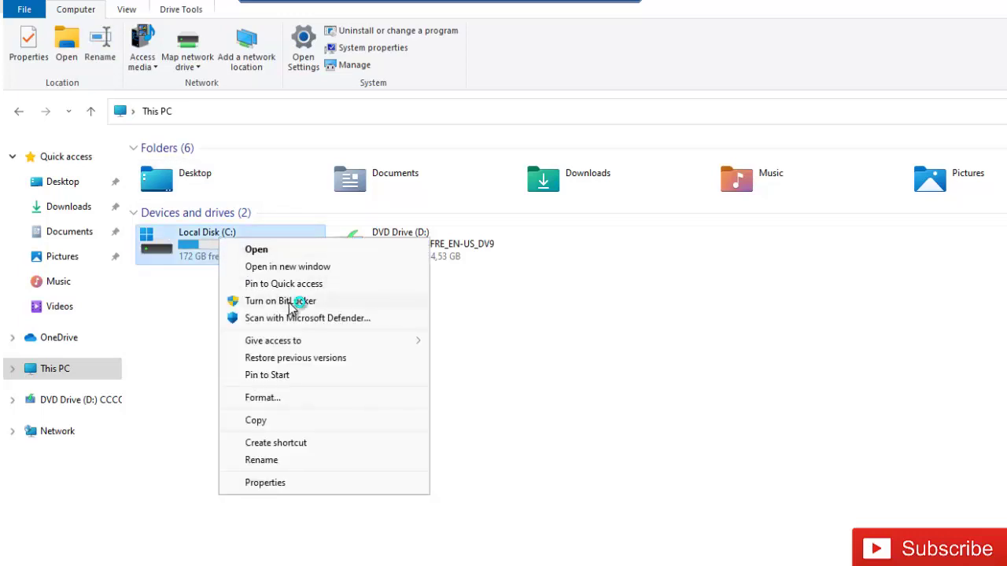
pyautogui.click(289, 303)
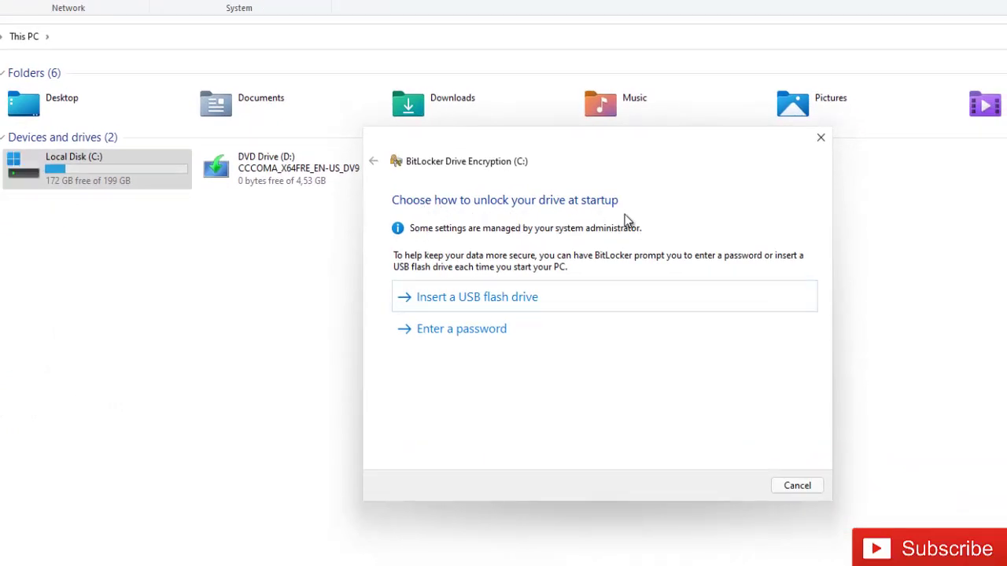
# - Choose password unlock and enter the drive password in both boxes
pyautogui.click(443, 334)
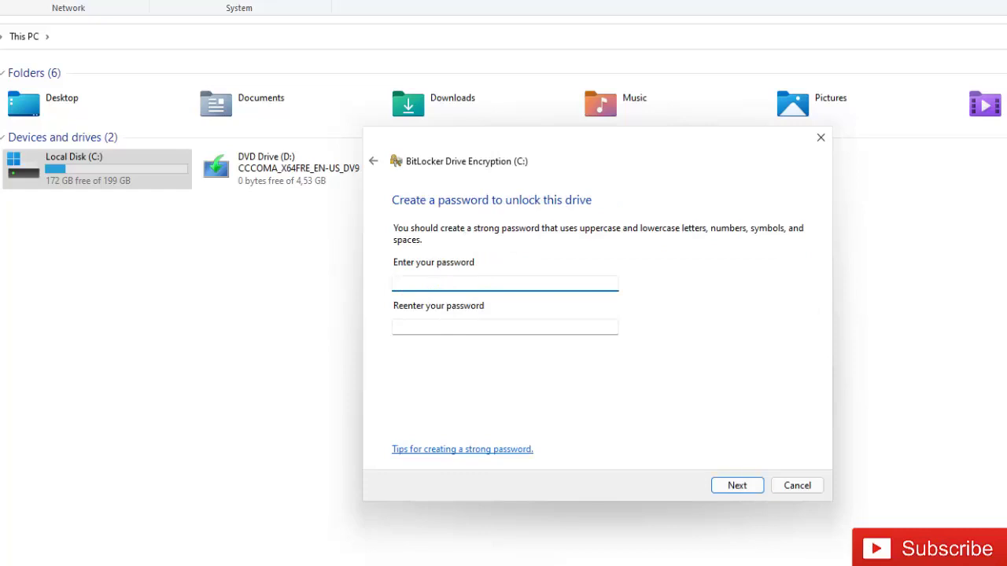
pyautogui.write('123456789')
pyautogui.press('Tab')
pyautogui.write('123456789')
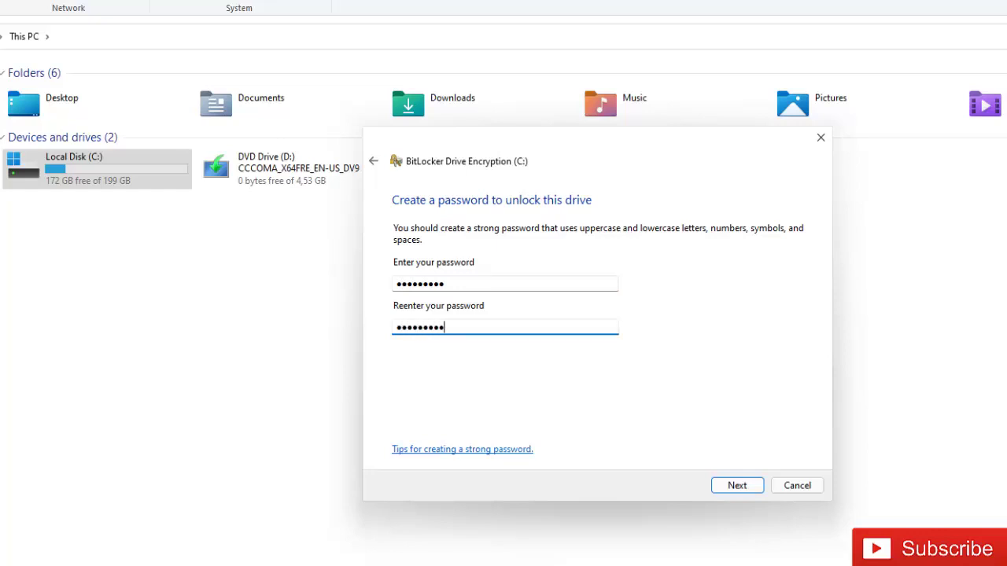
# - Print the recovery key with Microsoft Print to PDF as 'Bitlocker-Key' in Documents
pyautogui.click(732, 486)
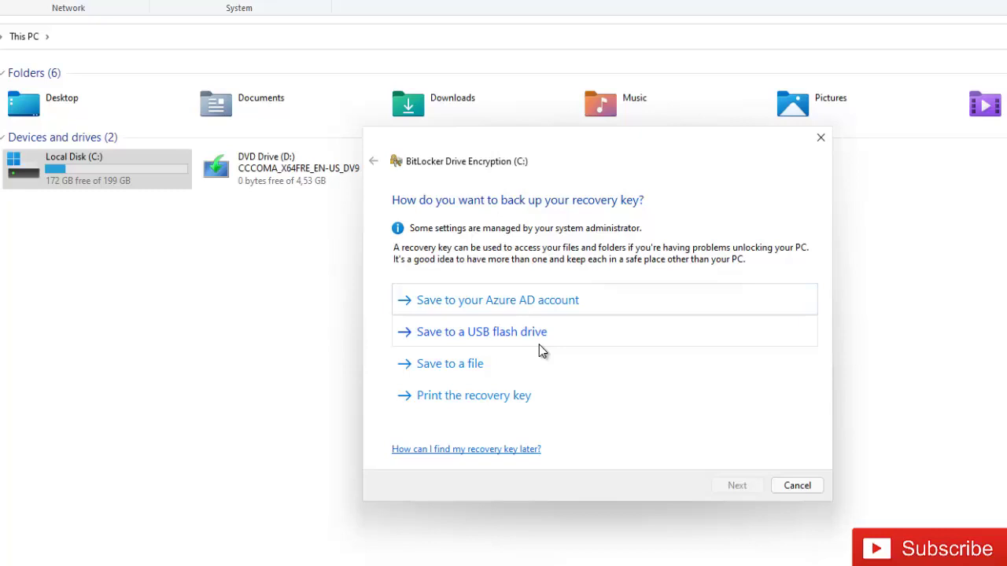
pyautogui.click(479, 402)
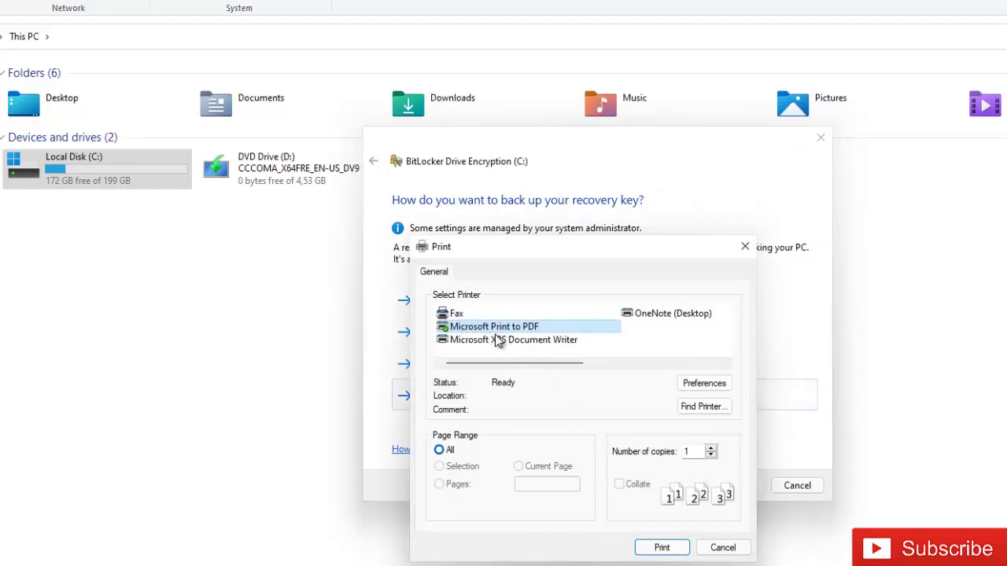
pyautogui.click(662, 550)
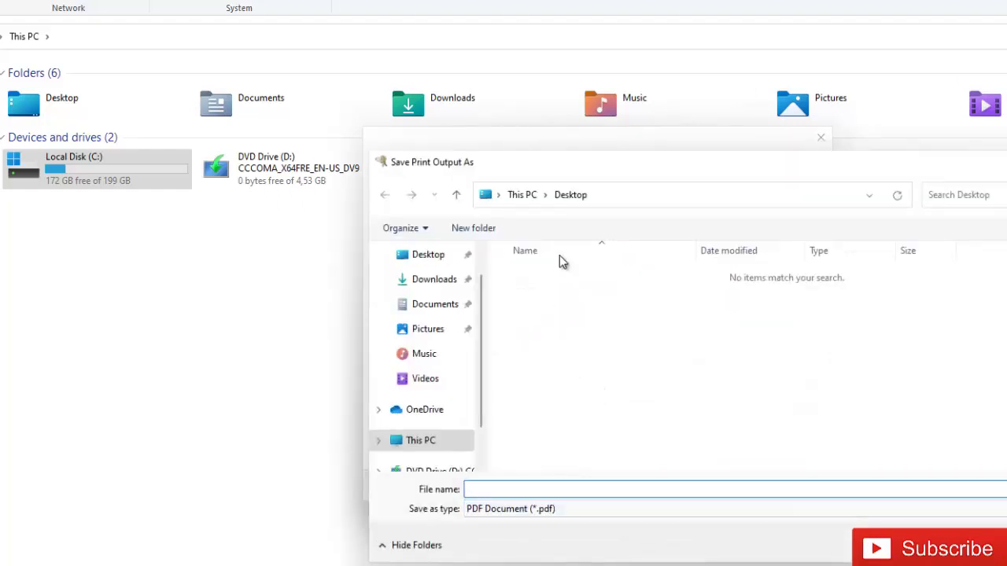
pyautogui.click(441, 305)
pyautogui.click(518, 489)
pyautogui.write('Bi')
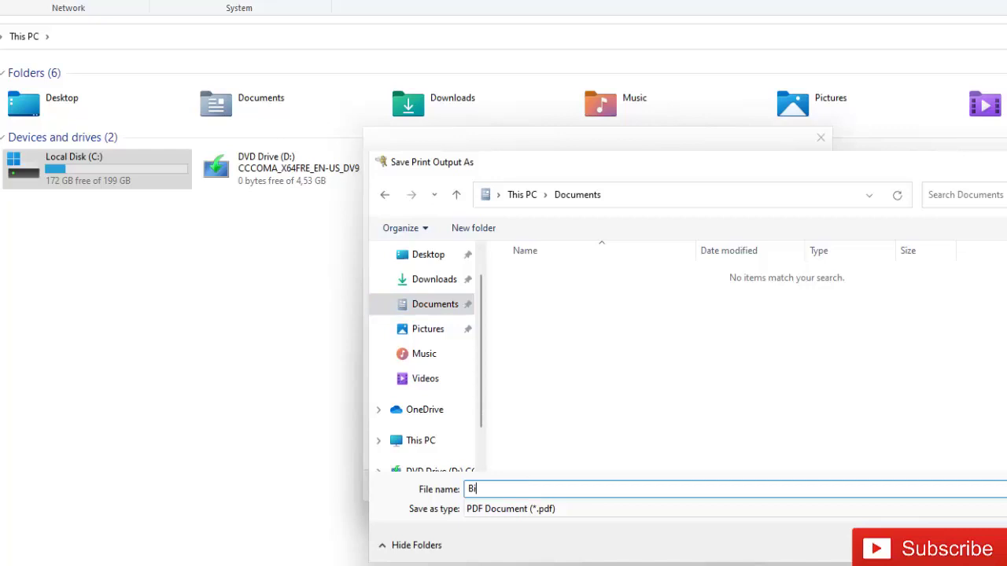
pyautogui.write('tlocker-Key')
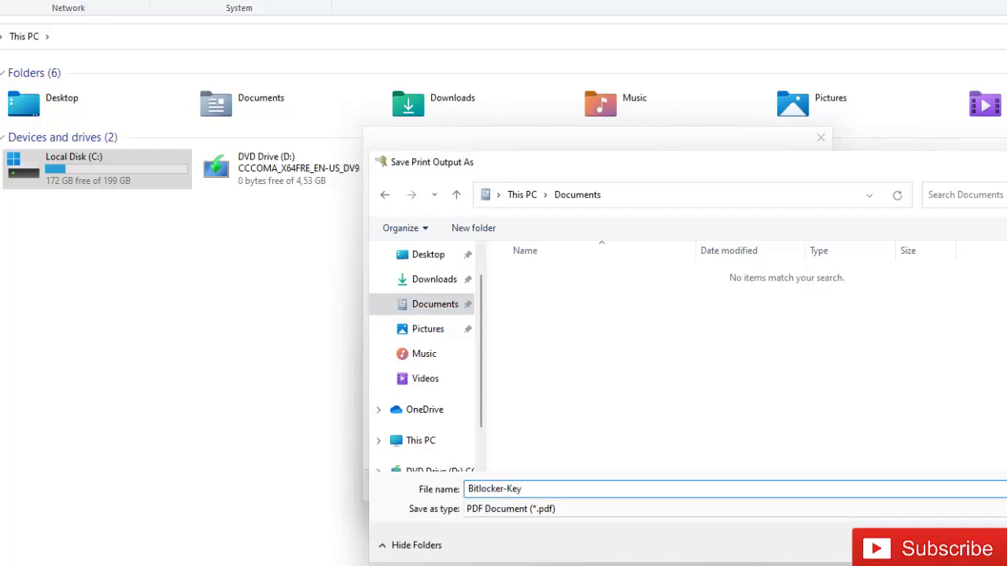
pyautogui.press('Return')
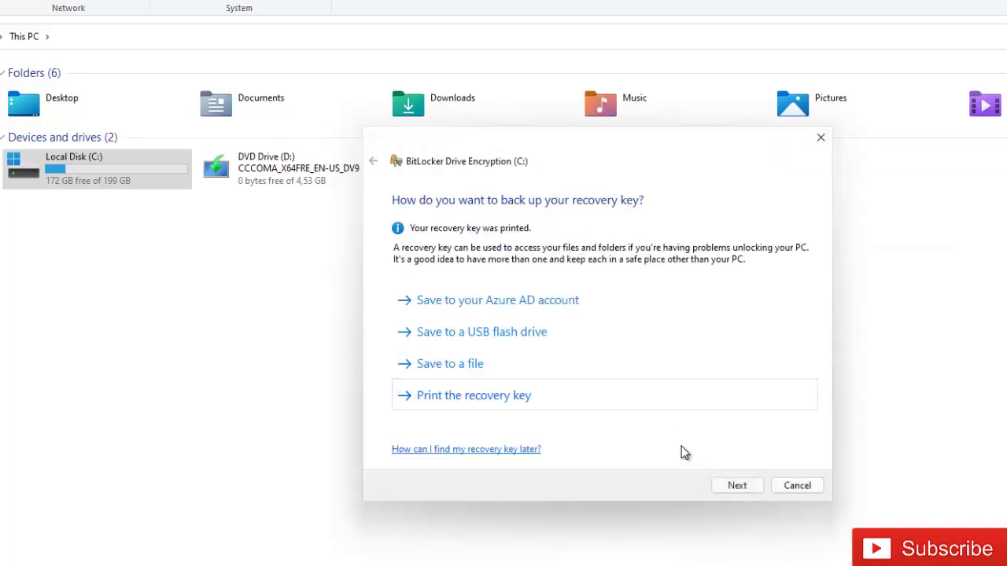
# - Keep Encrypt used disk space only and New encryption mode, reaching the ready-to-encrypt page
pyautogui.click(738, 484)
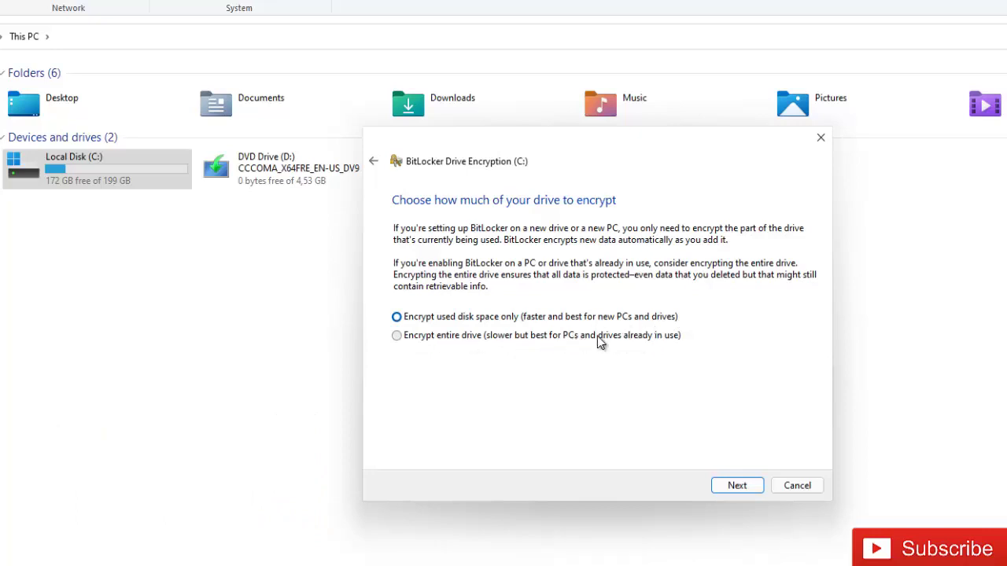
pyautogui.click(407, 340)
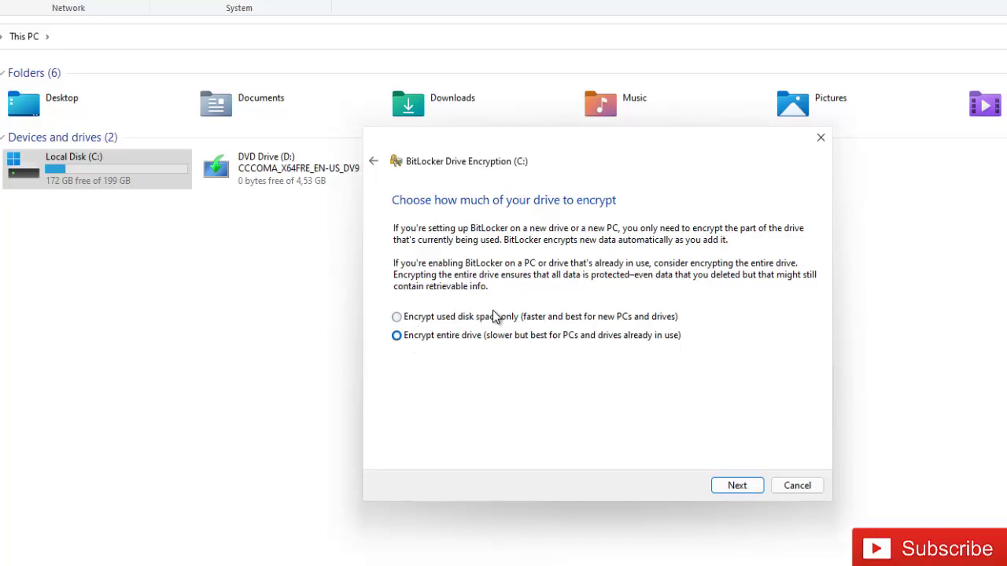
pyautogui.click(452, 321)
pyautogui.click(713, 480)
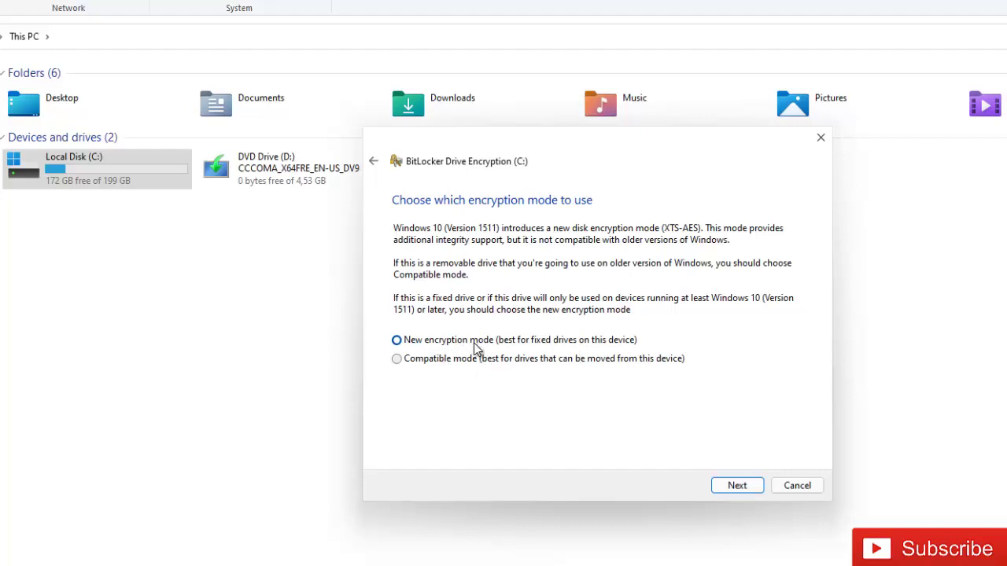
pyautogui.click(736, 485)
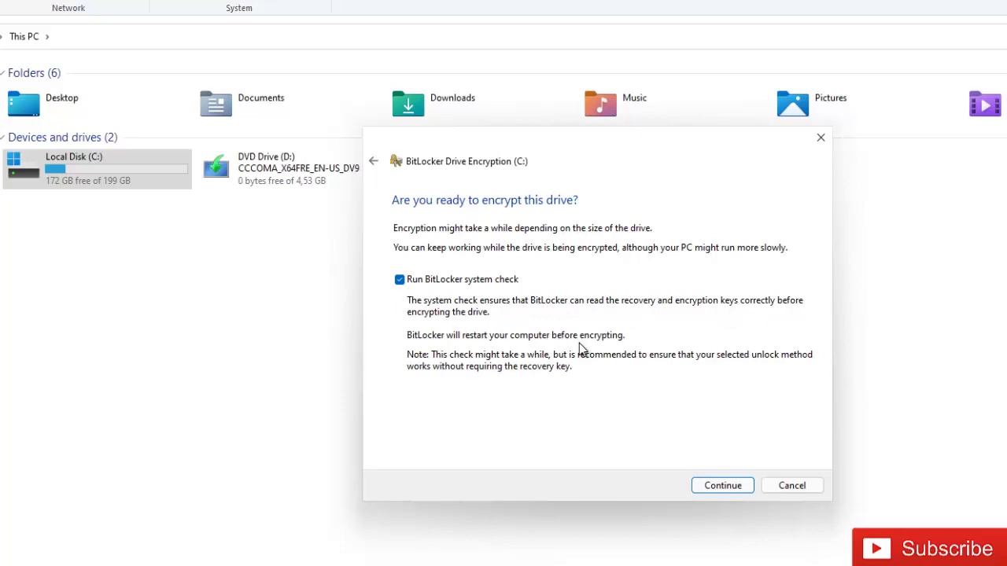
# - Start encryption with the system check, restart, and eject the DVD from drive D:
pyautogui.click(722, 485)
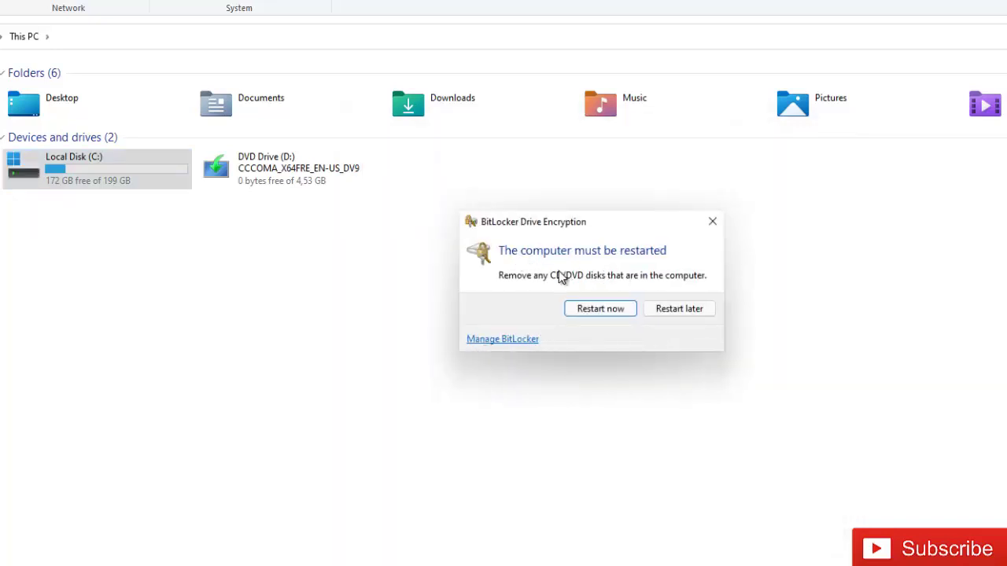
pyautogui.click(592, 311)
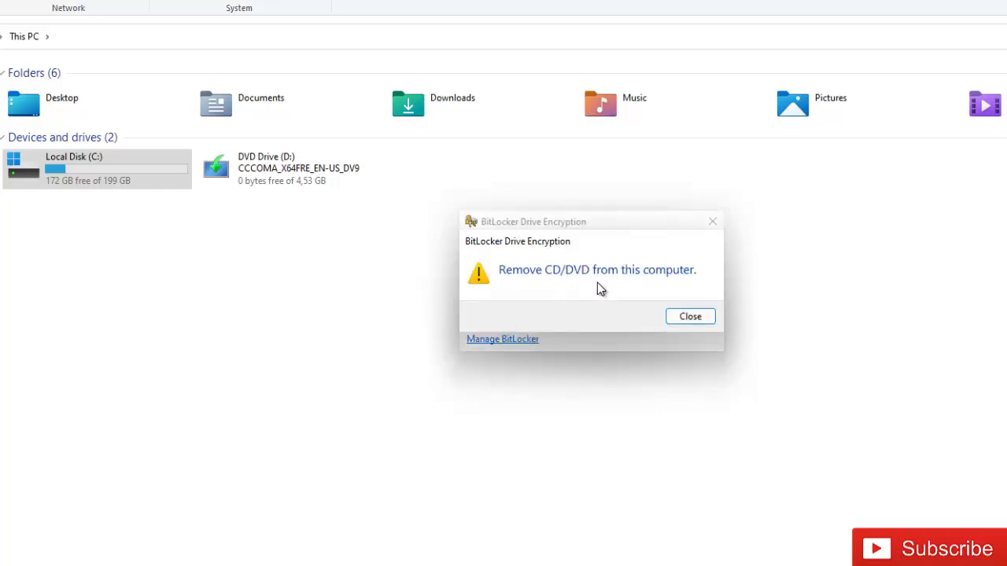
pyautogui.rightClick(331, 191)
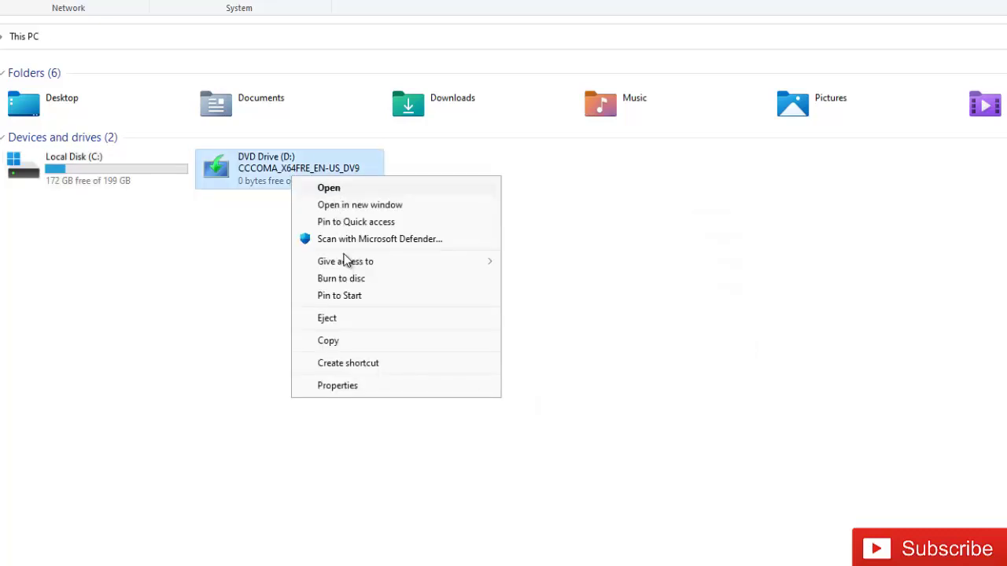
pyautogui.click(336, 321)
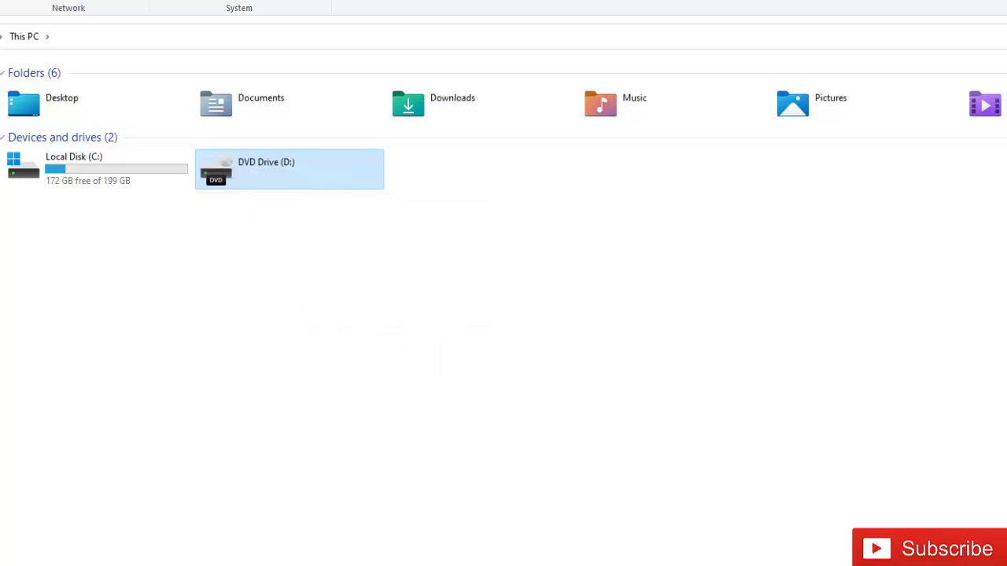
pyautogui.click(682, 318)
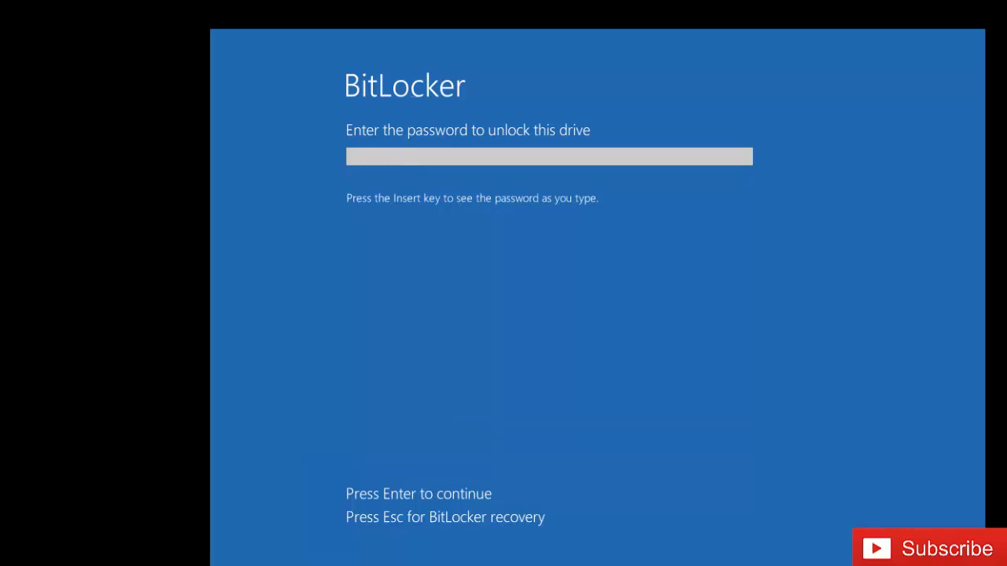
# - Unlock the drive at startup, re-entering the BitLocker password after the first attempt fails
pyautogui.write('*******')
pyautogui.press('Return')
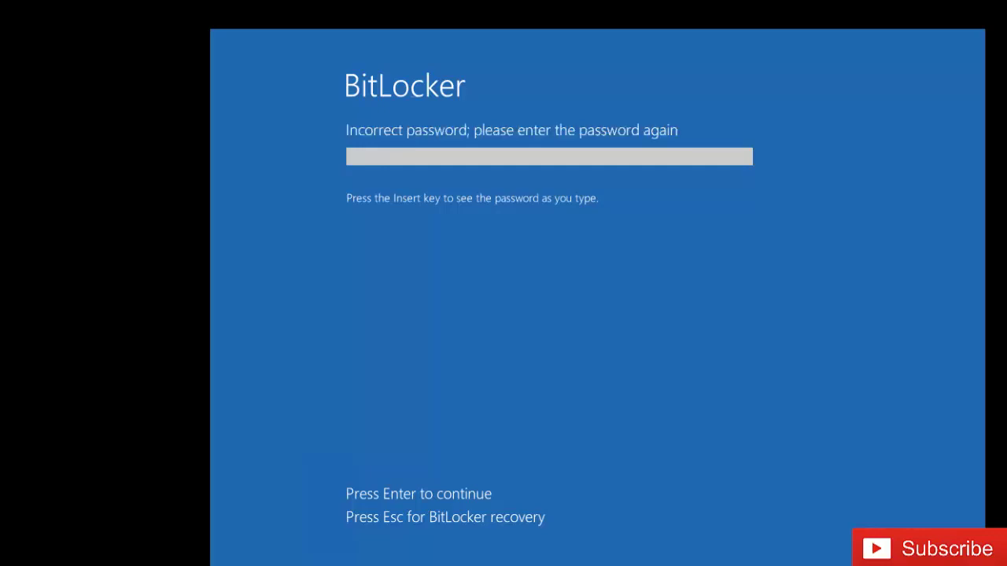
pyautogui.write('*******')
pyautogui.press('BackSpace')
pyautogui.press('BackSpace')
pyautogui.press('BackSpace')
pyautogui.press('BackSpace')
pyautogui.press('BackSpace')
pyautogui.press('BackSpace')
pyautogui.press('BackSpace')
pyautogui.write('********')
pyautogui.press('Return')
pyautogui.press('Return')
pyautogui.write('*********')
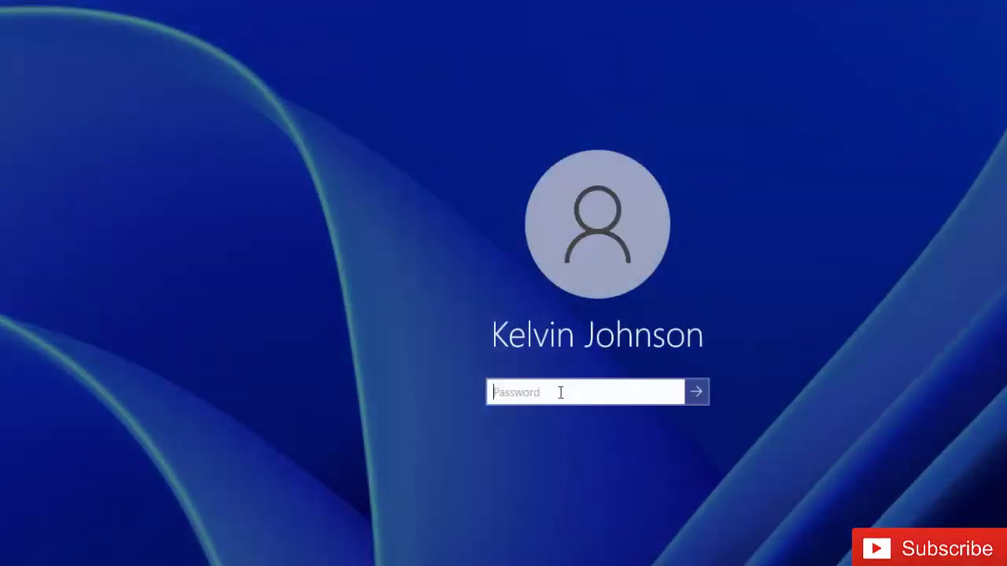
# - Enter the account password on the Windows sign-in screen and sign in
pyautogui.write('•••••••')
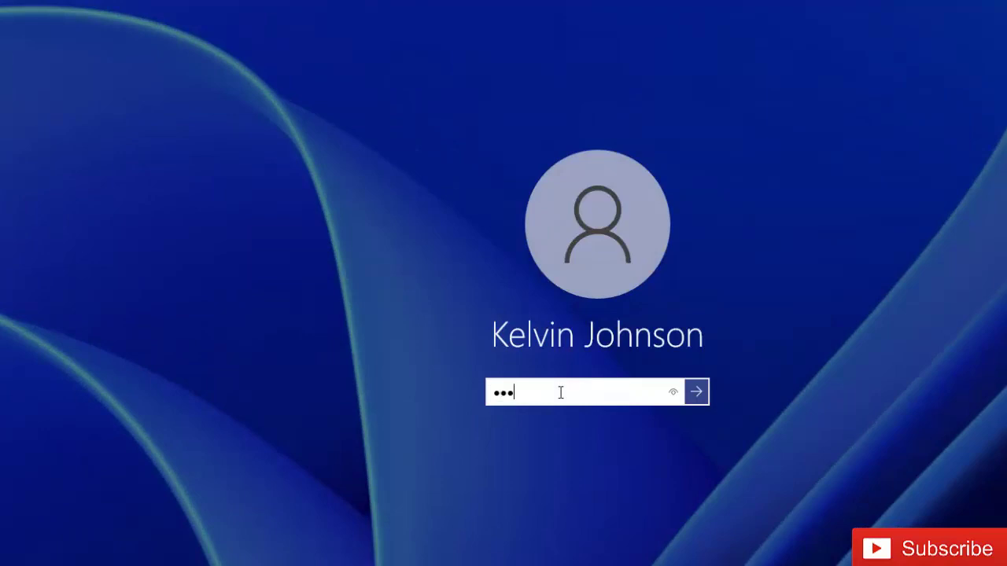
pyautogui.write('••')
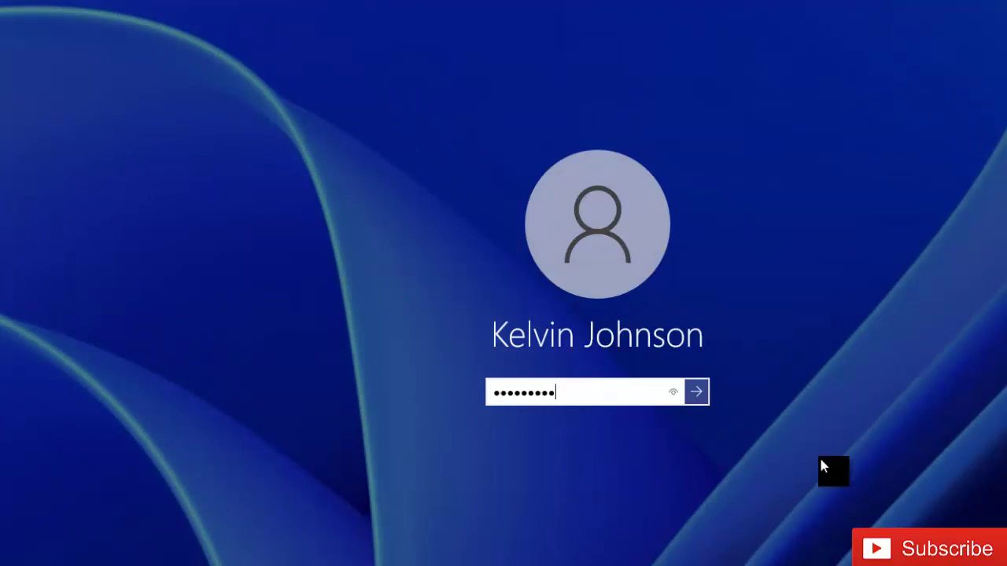
pyautogui.press('Return')
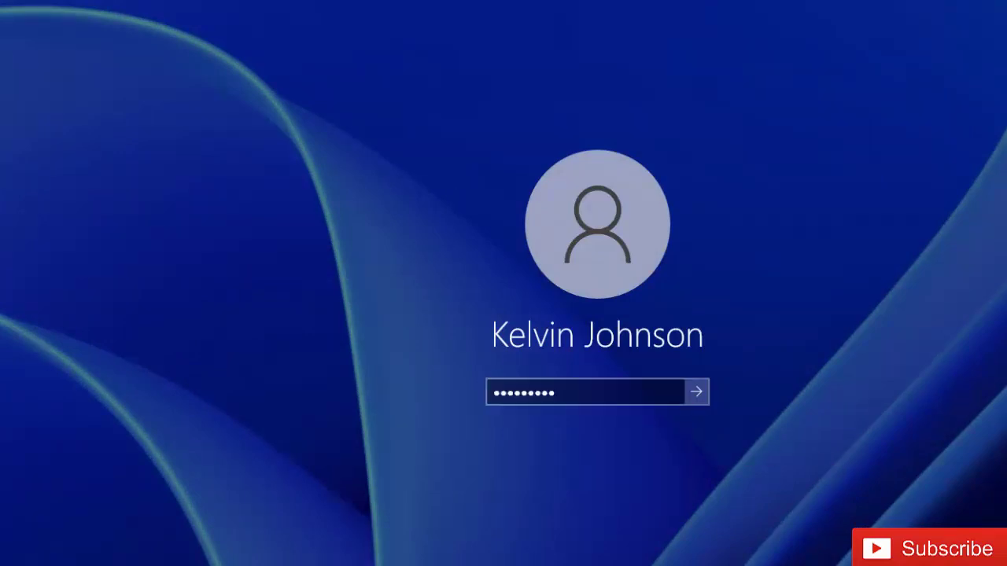
pyautogui.click(698, 393)
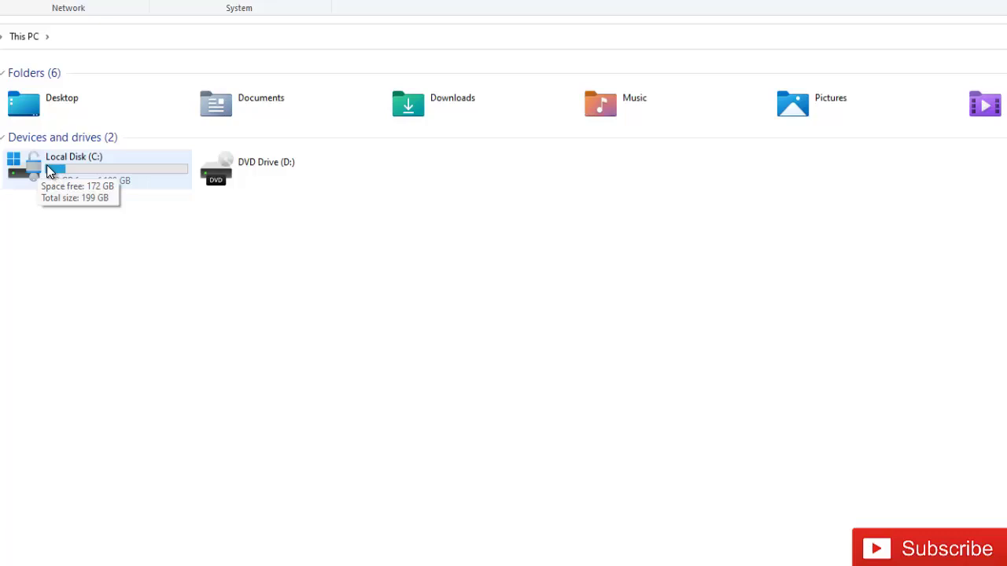
# - Choose Manage BitLocker from Local Disk (C:)'s shortcut menu
pyautogui.rightClick(112, 167)
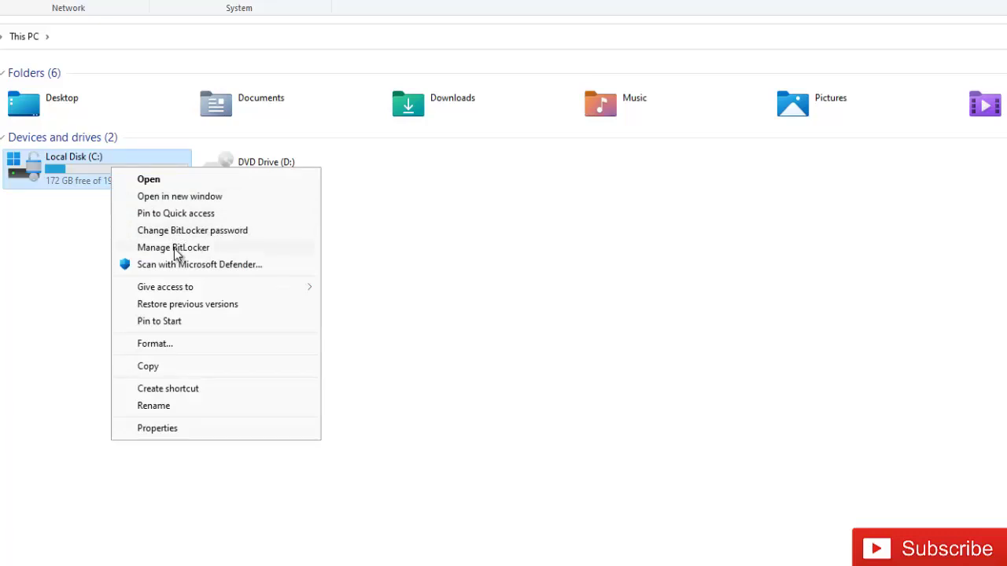
pyautogui.click(179, 248)
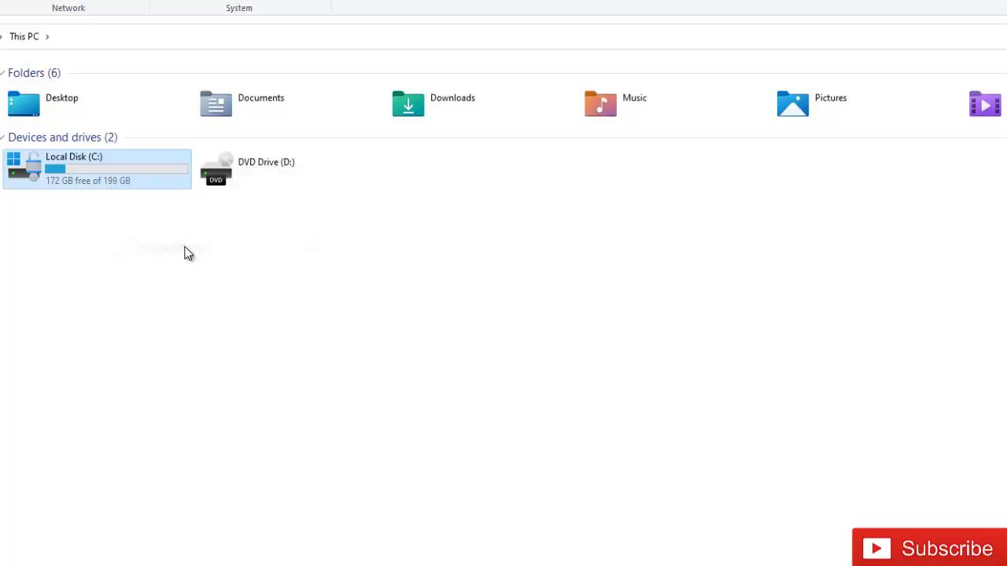